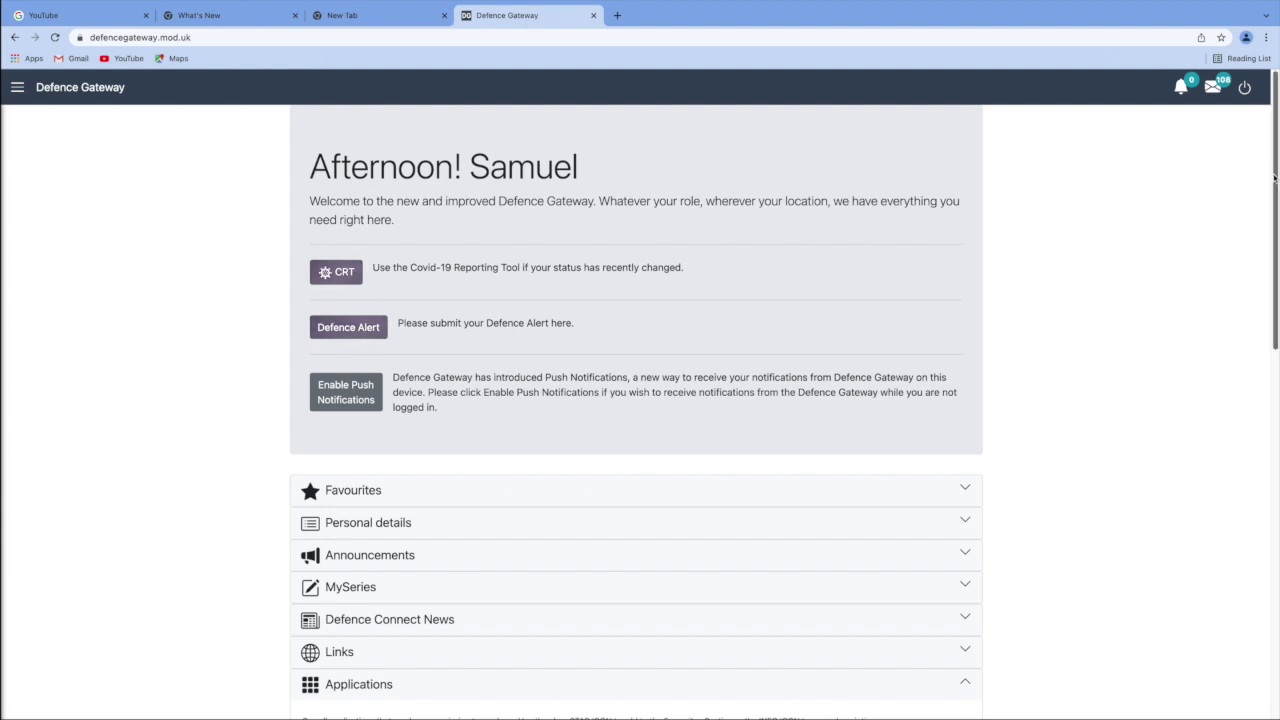
Step: Collapse and re-expand the Defence Gateway Applications section, then launch Digital Transfers
{"action": "scroll", "coordinate": [1252, 180], "scroll_direction": "down", "scroll_amount": 4}
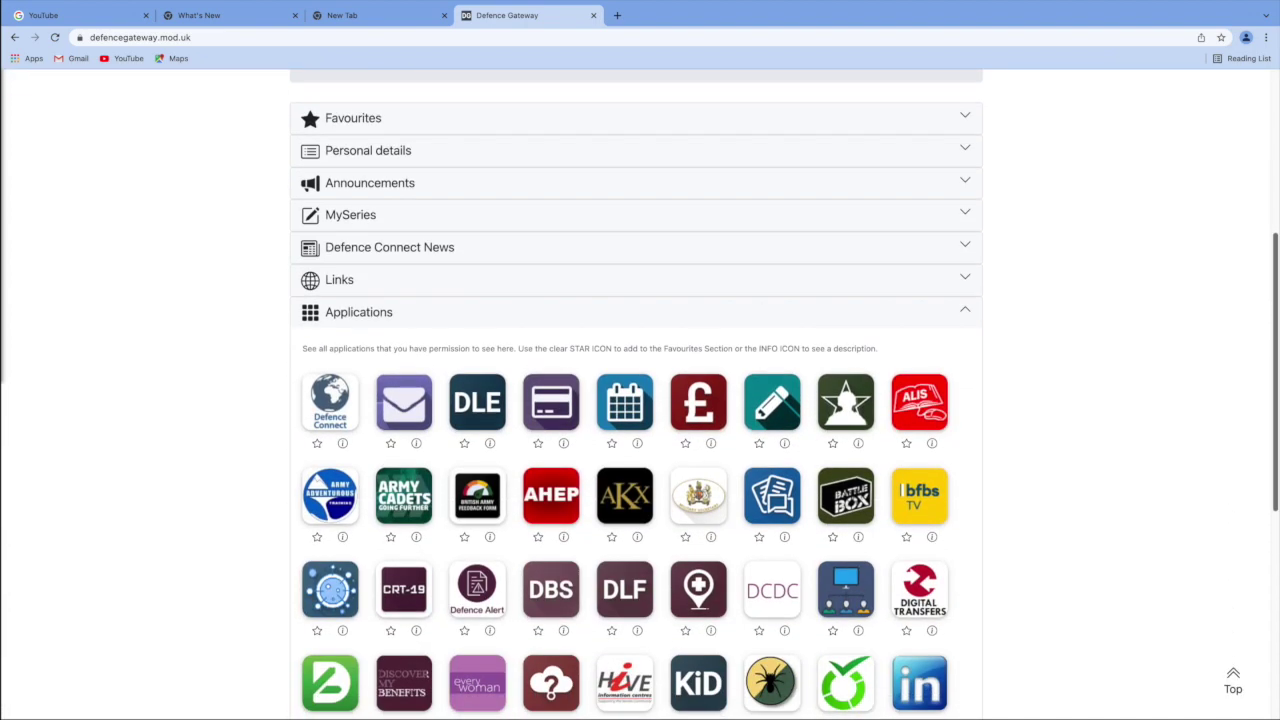
{"action": "left_click", "coordinate": [966, 314]}
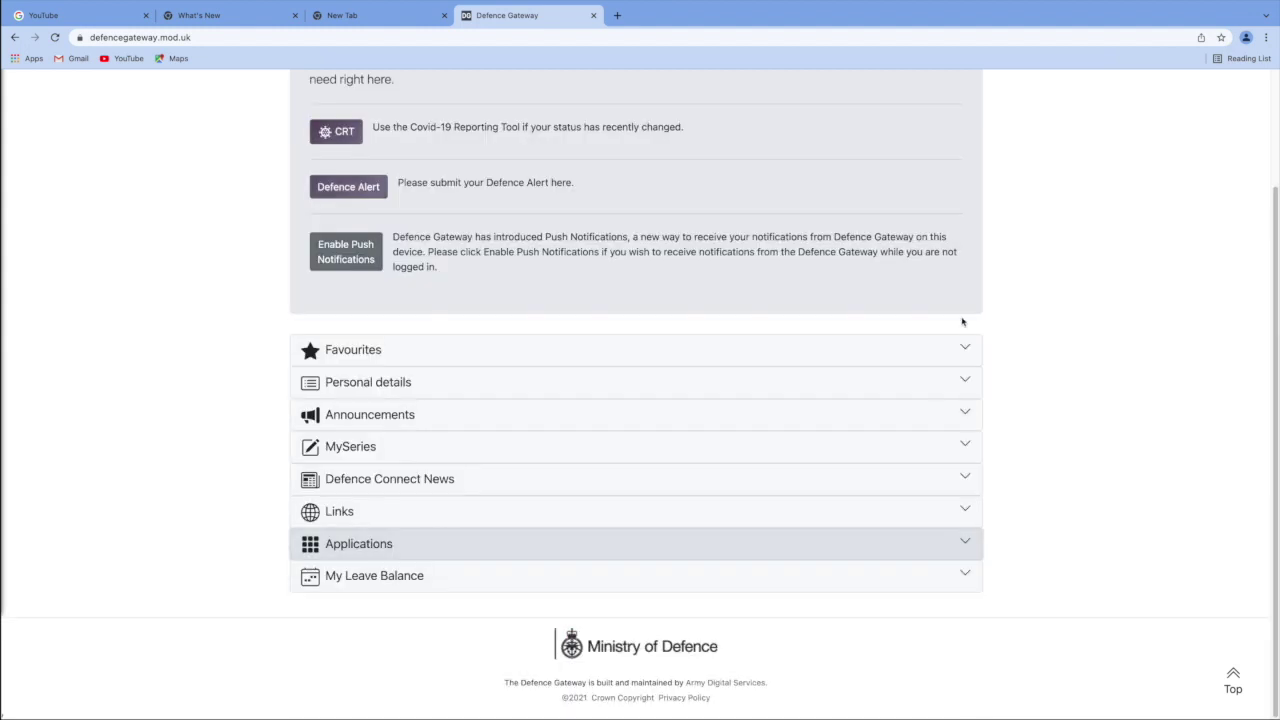
{"action": "left_click", "coordinate": [968, 548]}
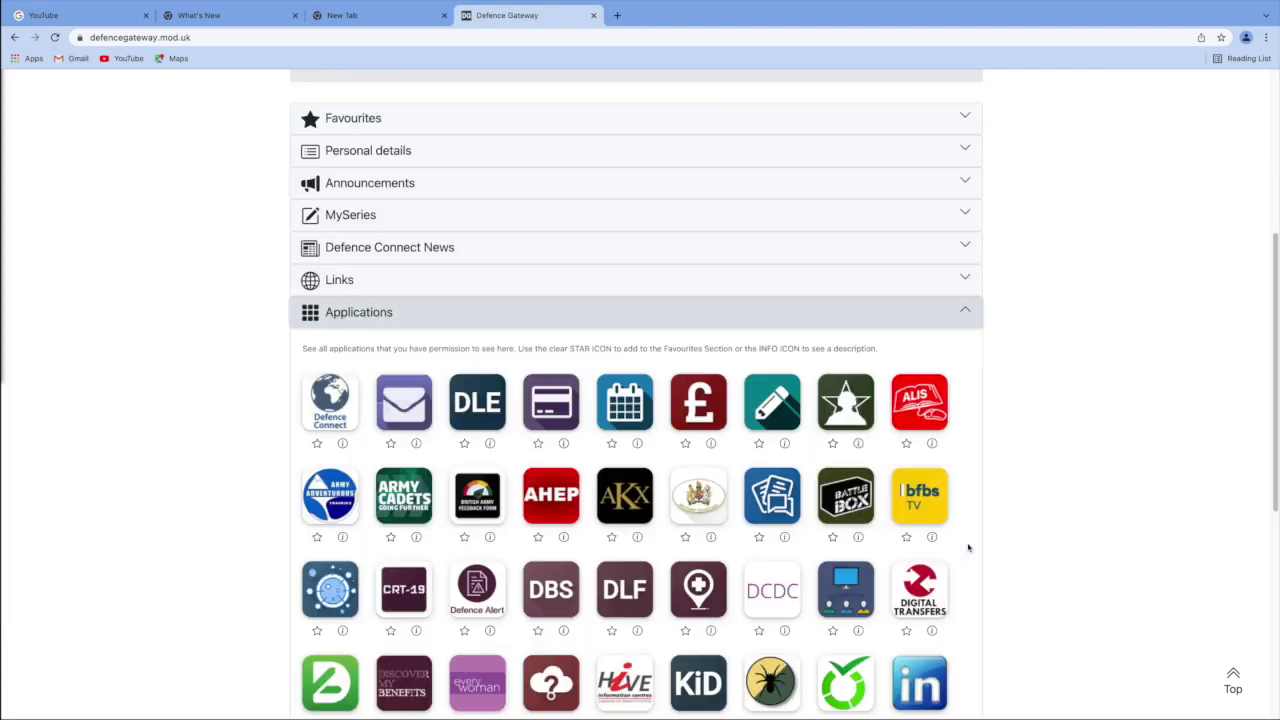
{"action": "scroll", "coordinate": [1024, 487], "scroll_direction": "down", "scroll_amount": 1}
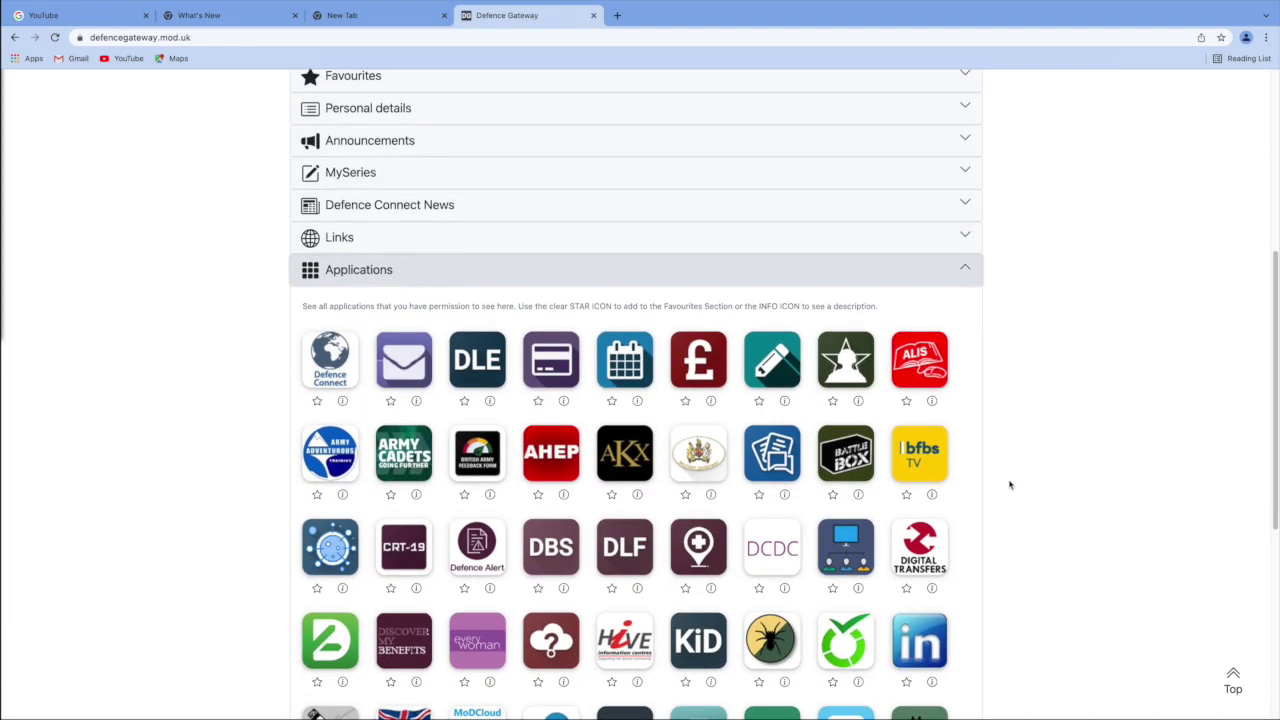
{"action": "left_click", "coordinate": [924, 544]}
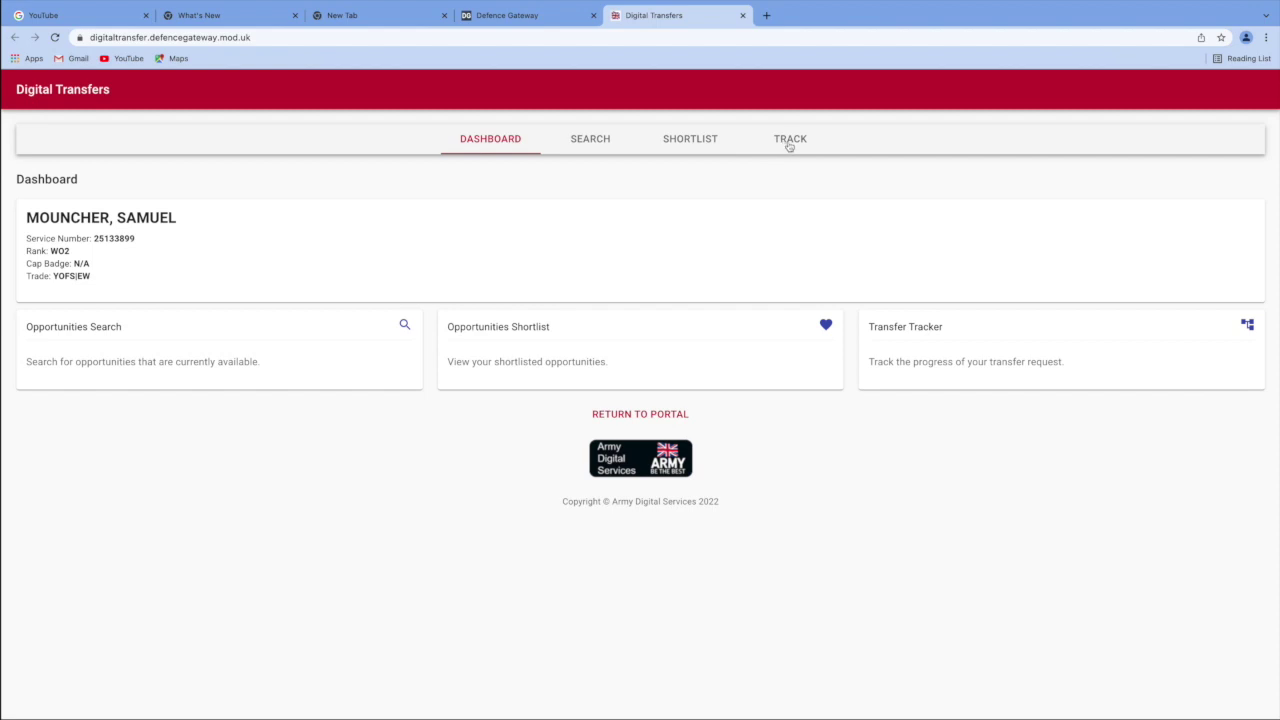
Step: Search opportunities for 'Electronic Warfare' using the autocomplete suggestion
{"action": "left_click", "coordinate": [594, 145]}
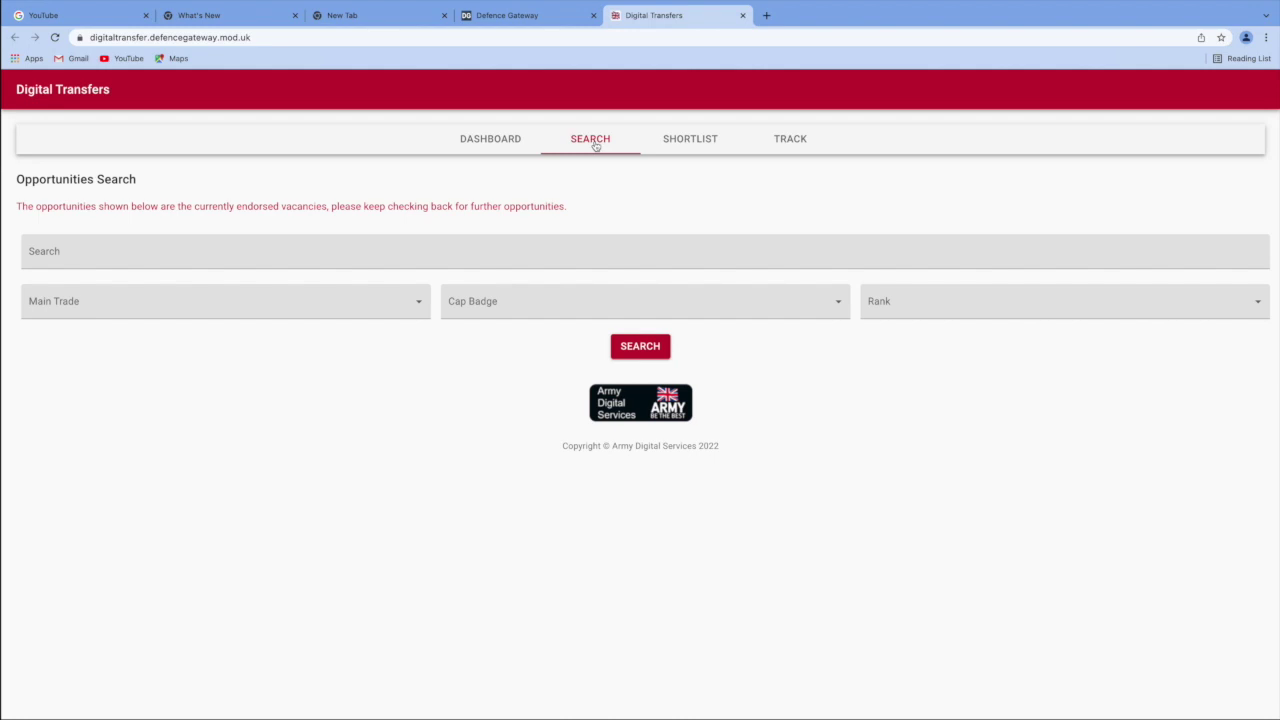
{"action": "left_click", "coordinate": [395, 259]}
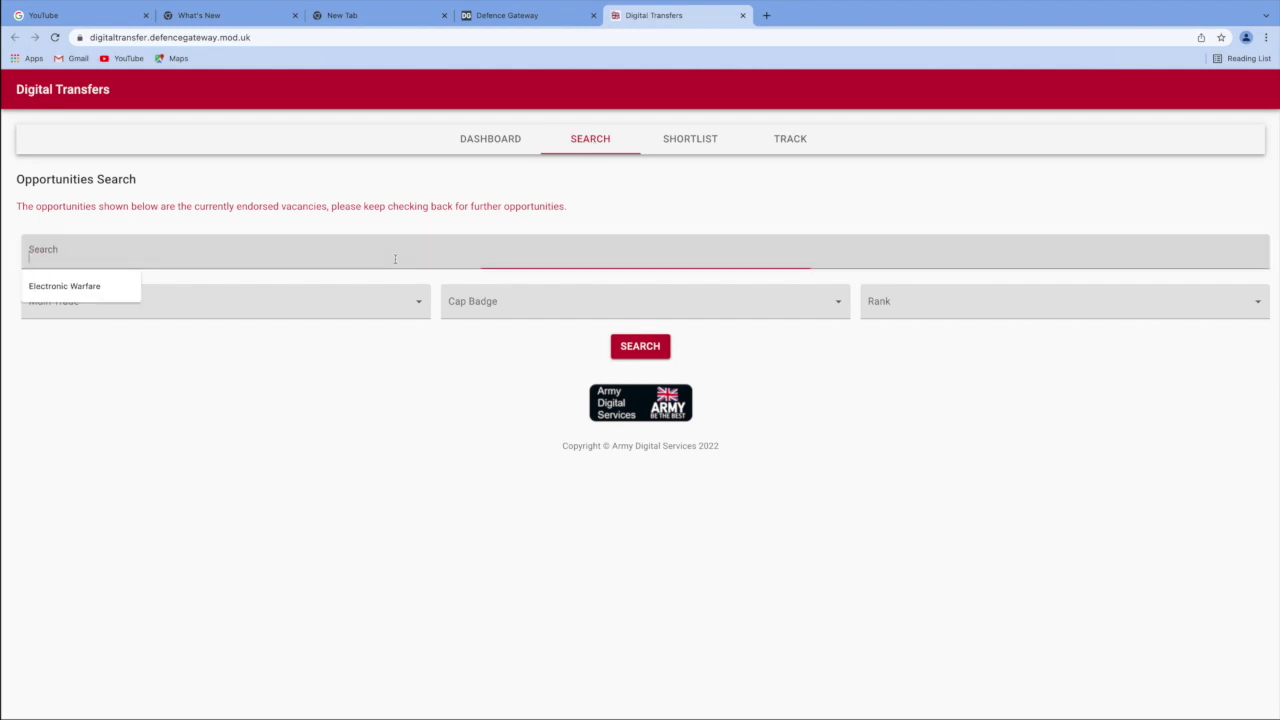
{"action": "left_click", "coordinate": [64, 288]}
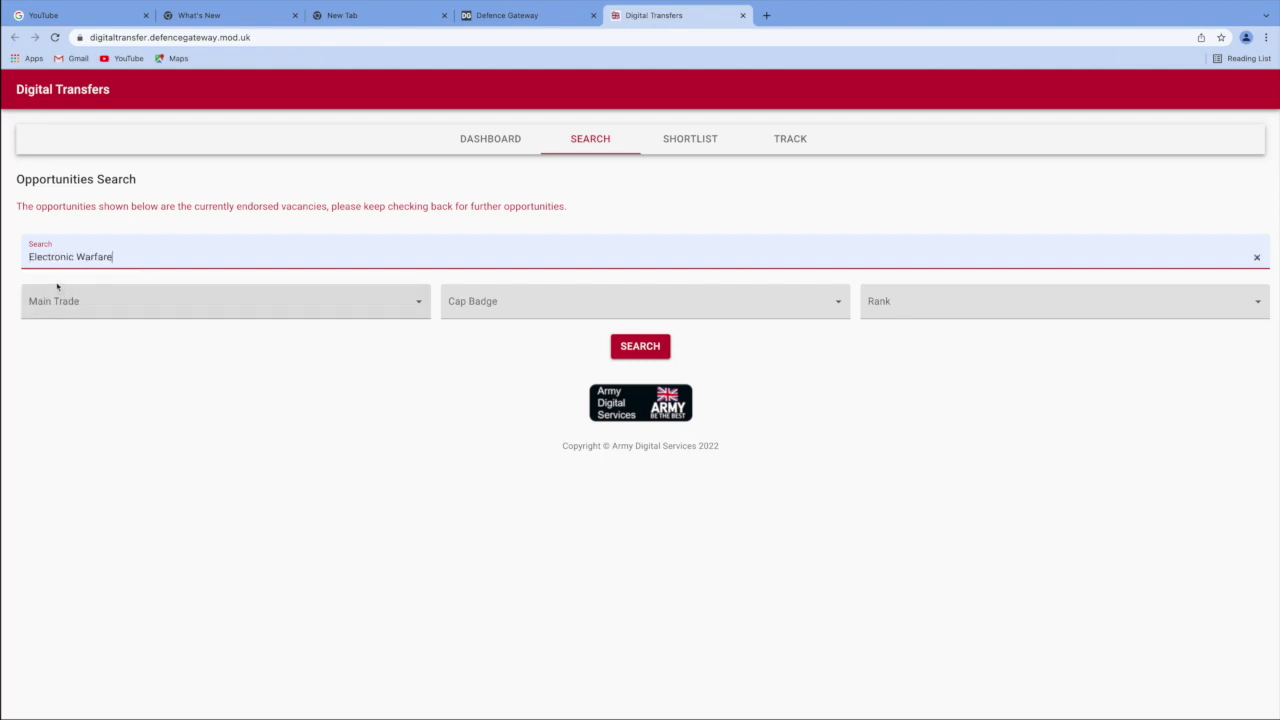
{"action": "left_click", "coordinate": [650, 348]}
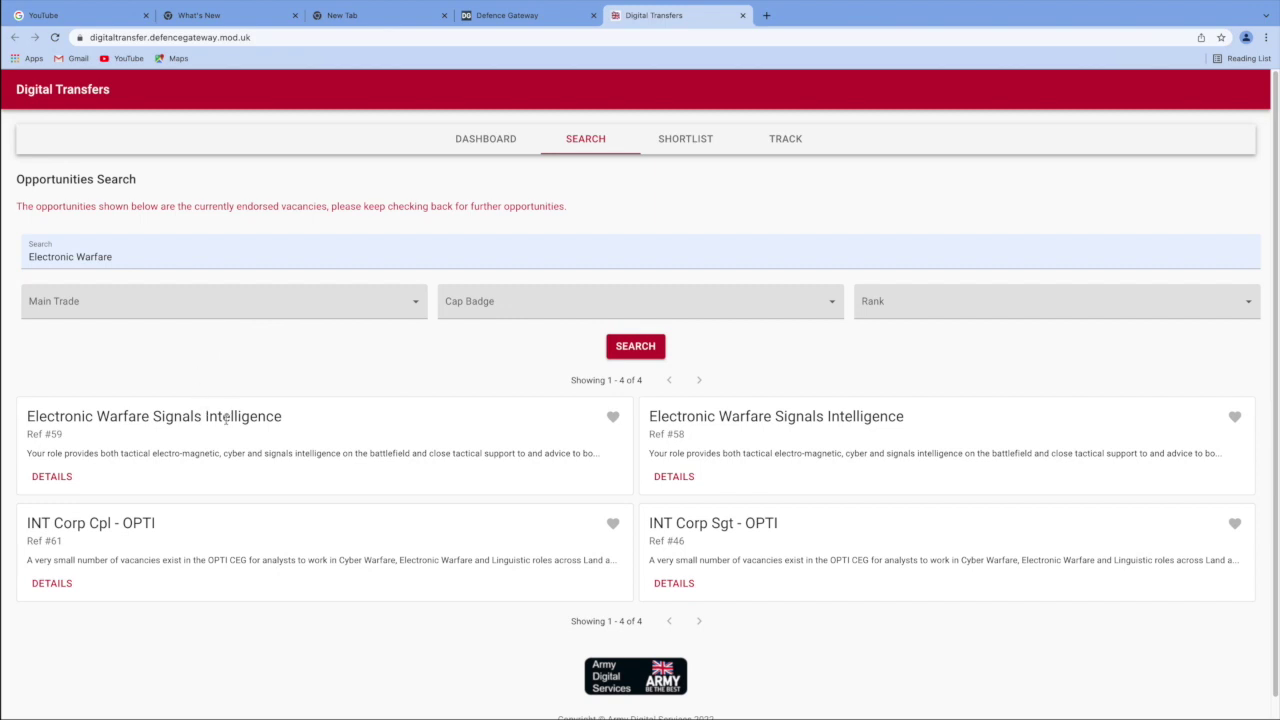
Step: Review the full details of vacancy Ref #59, then view the details of Ref #58
{"action": "left_click", "coordinate": [52, 479]}
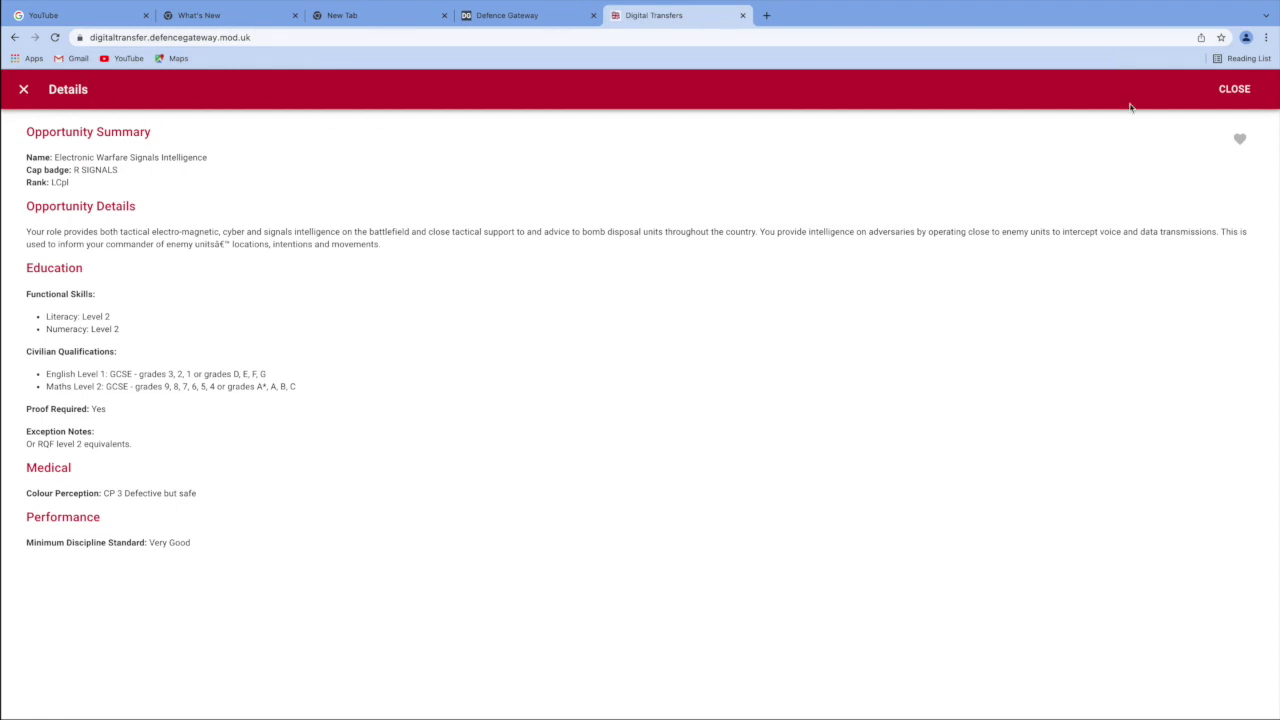
{"action": "left_click", "coordinate": [1232, 90]}
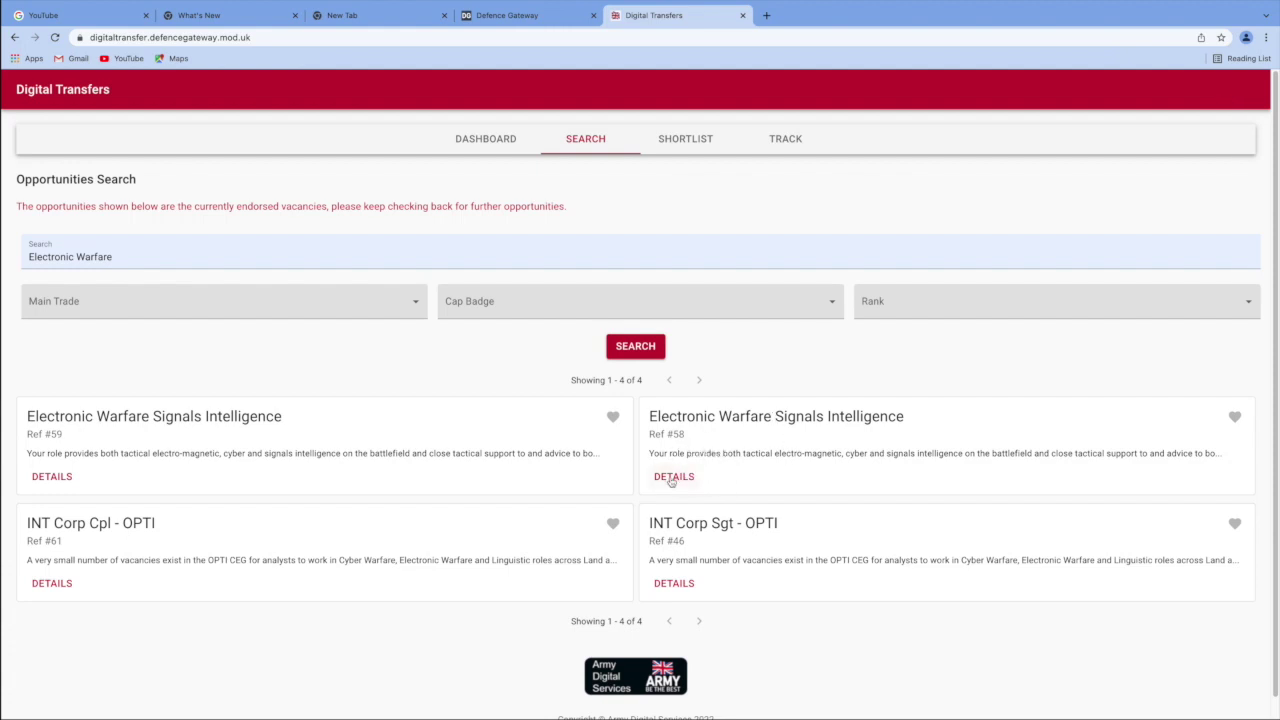
{"action": "left_click", "coordinate": [671, 480]}
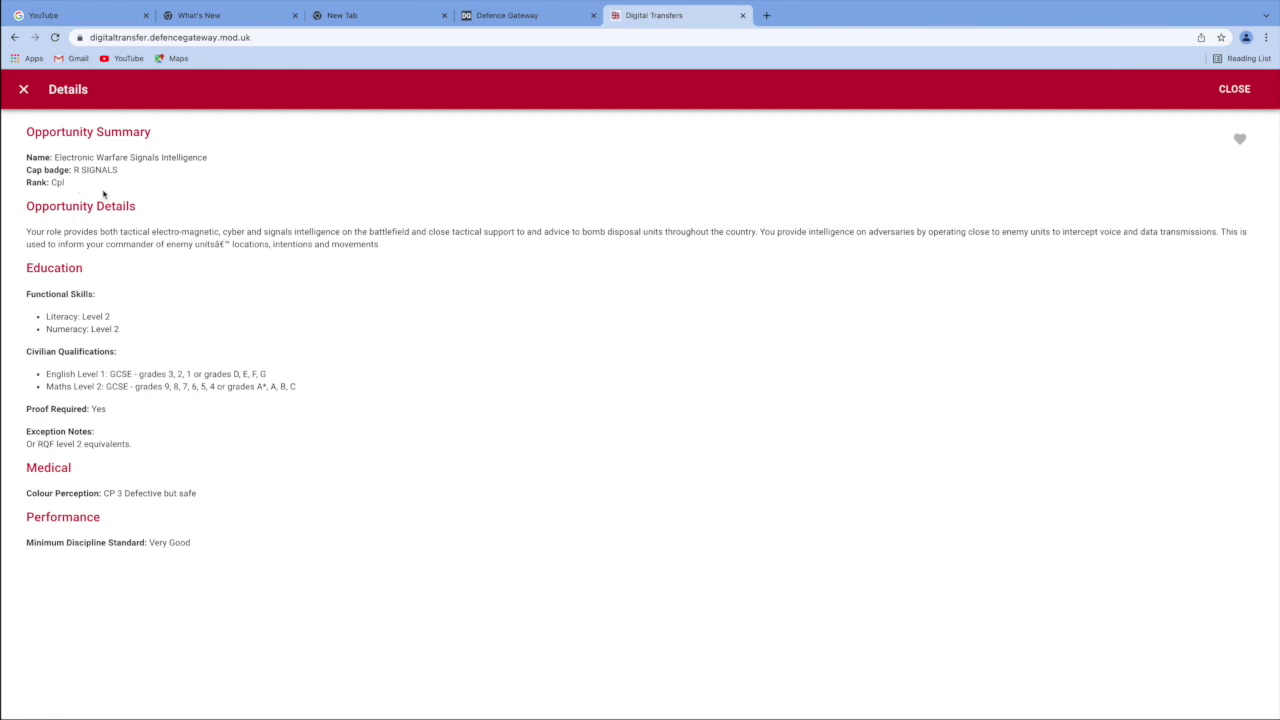
{"action": "left_click", "coordinate": [1236, 90]}
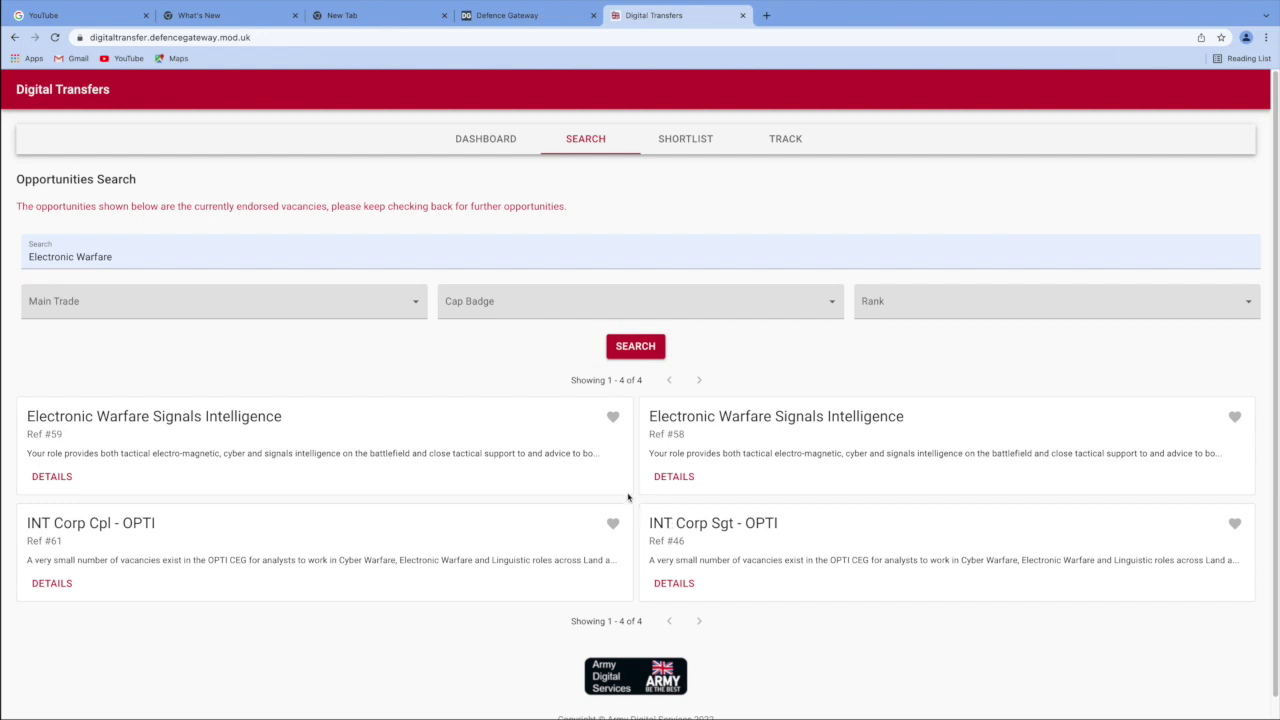
Step: Shortlist Ref #59, then swap the Electronic Warfare text search for a REME cap badge filter
{"action": "left_click", "coordinate": [616, 426]}
{"action": "left_click", "coordinate": [136, 256]}
{"action": "left_click_drag", "start_coordinate": [113, 257], "coordinate": [2, 258]}
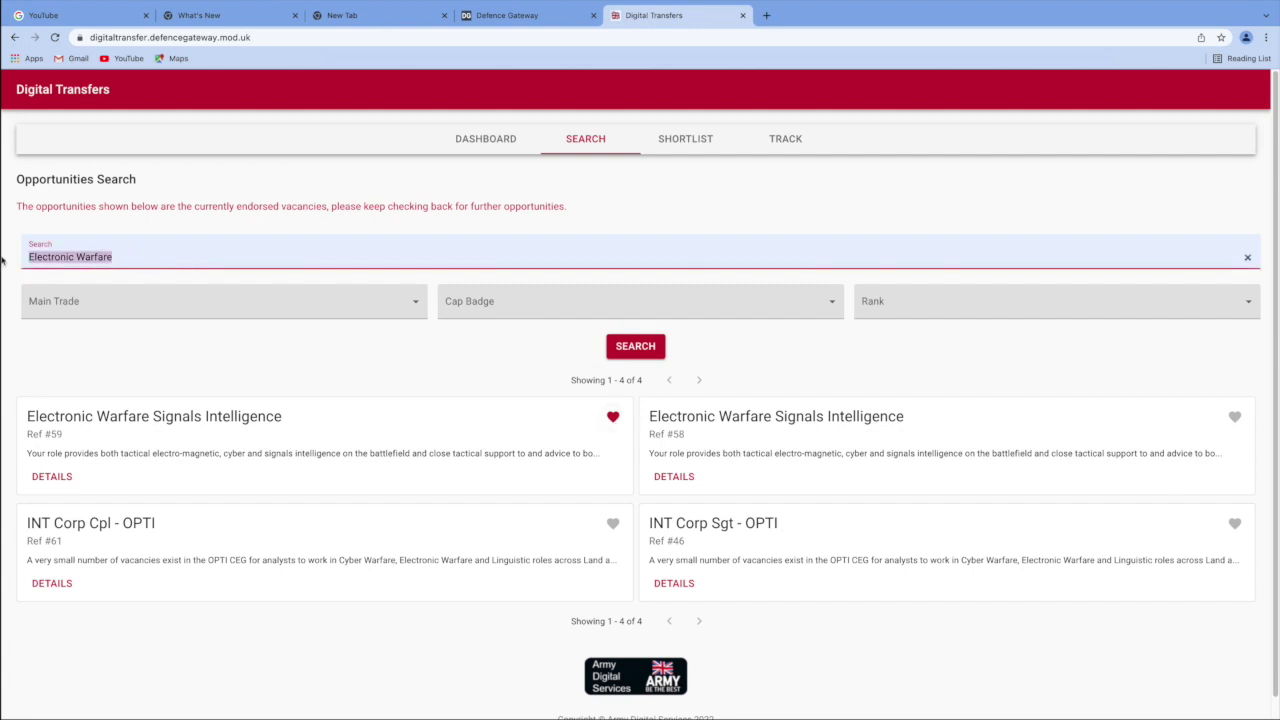
{"action": "key", "text": "BackSpace"}
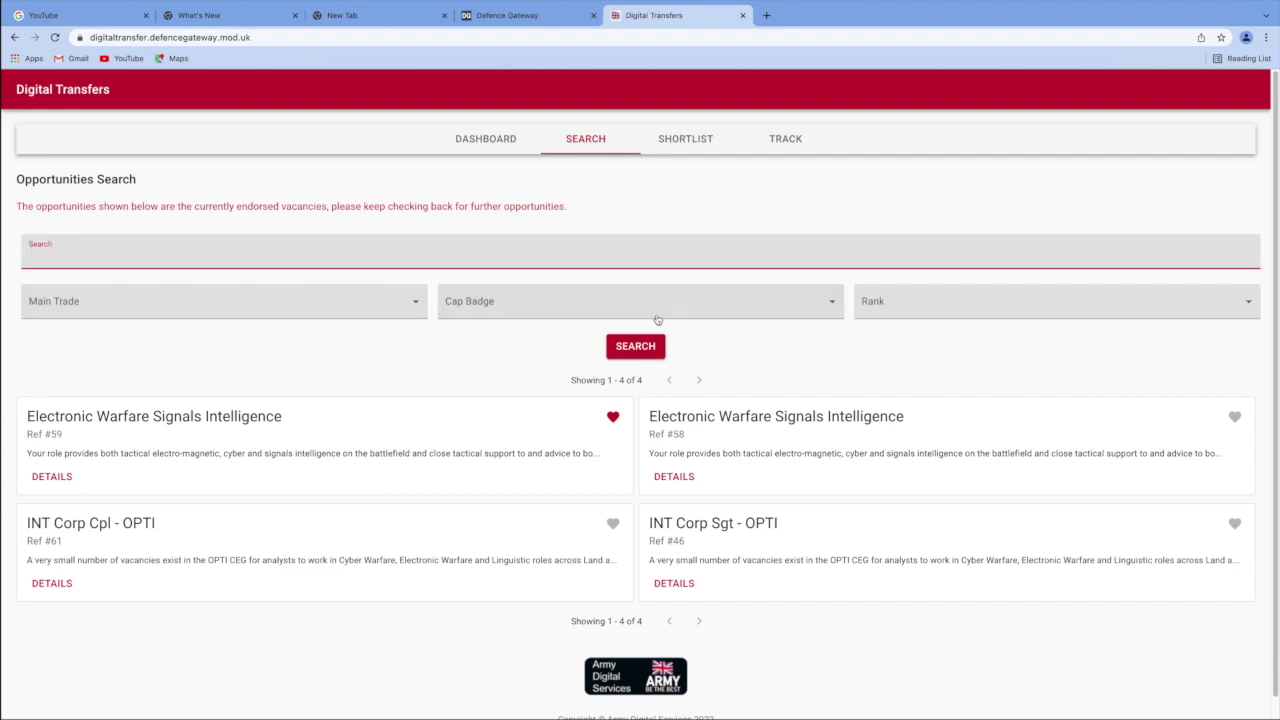
{"action": "left_click", "coordinate": [660, 310]}
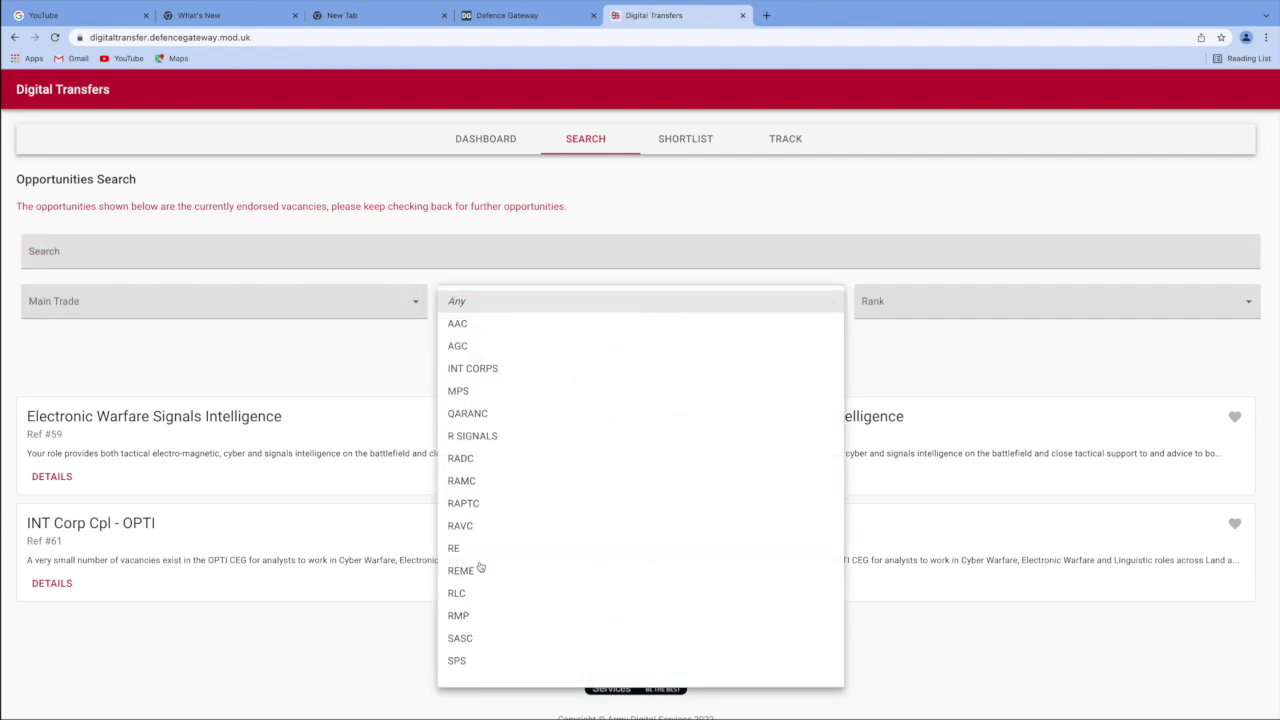
{"action": "left_click", "coordinate": [465, 575]}
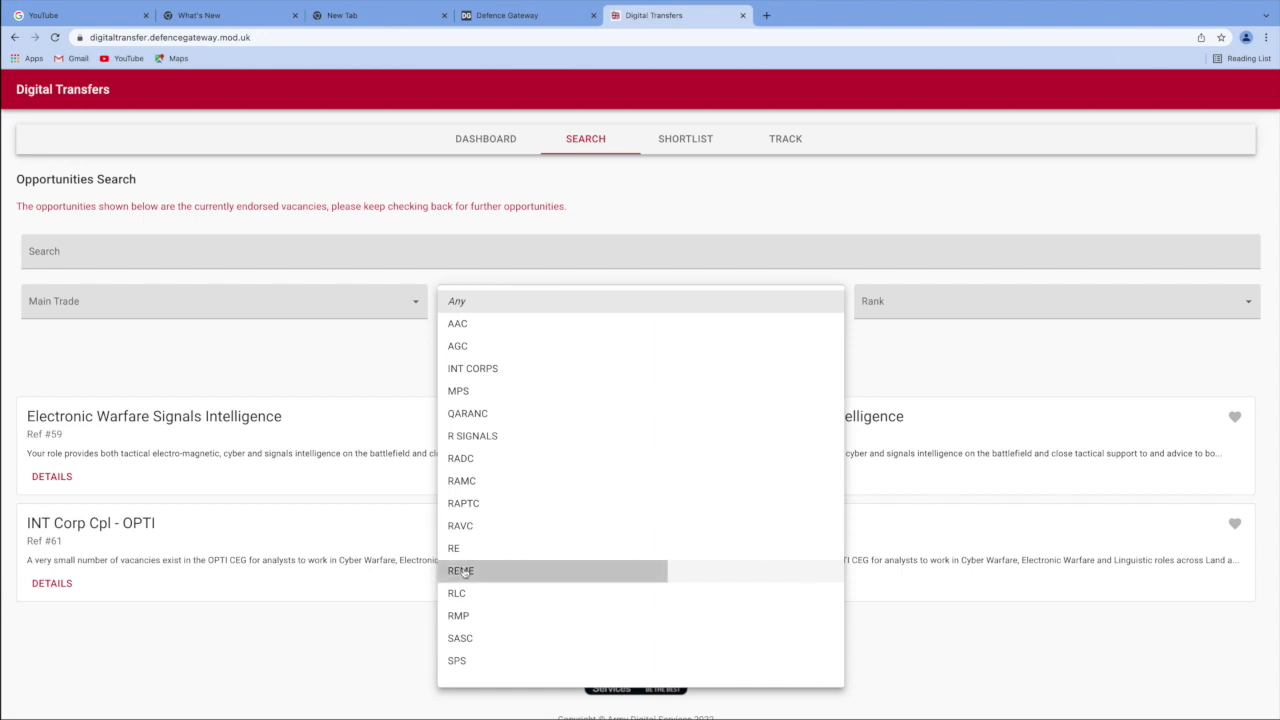
{"action": "left_click", "coordinate": [648, 354]}
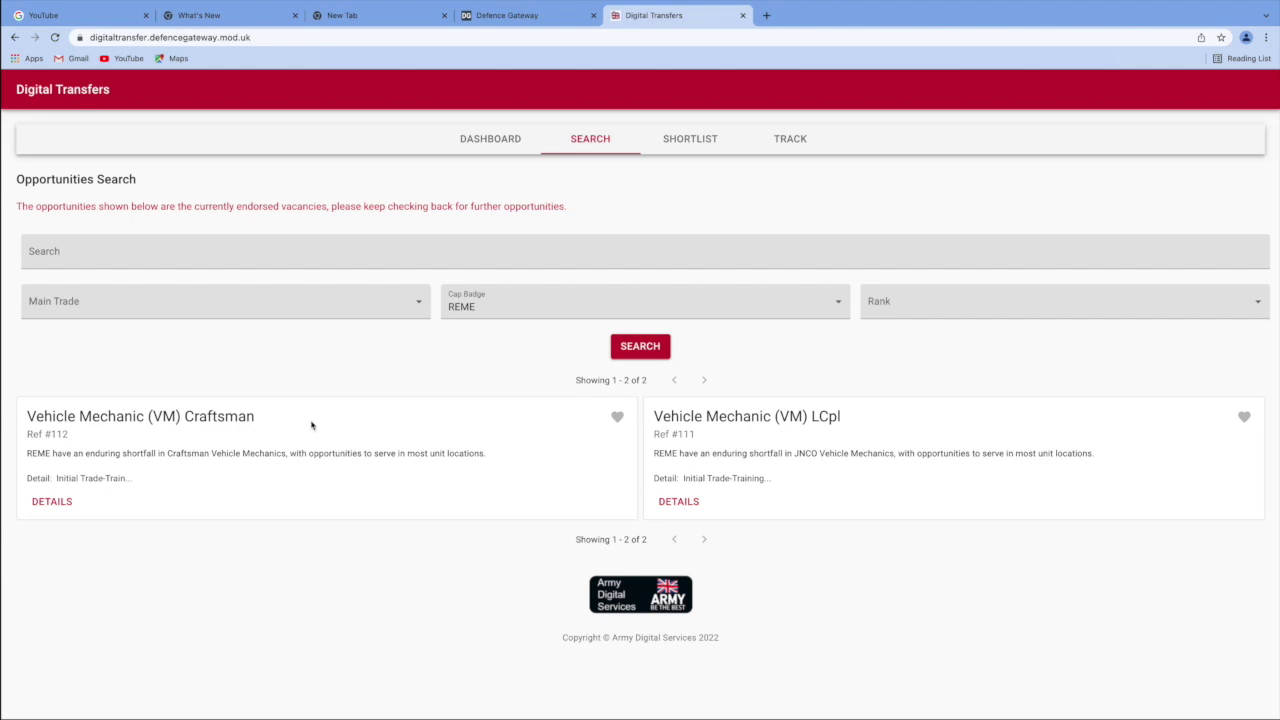
{"action": "left_click", "coordinate": [52, 502]}
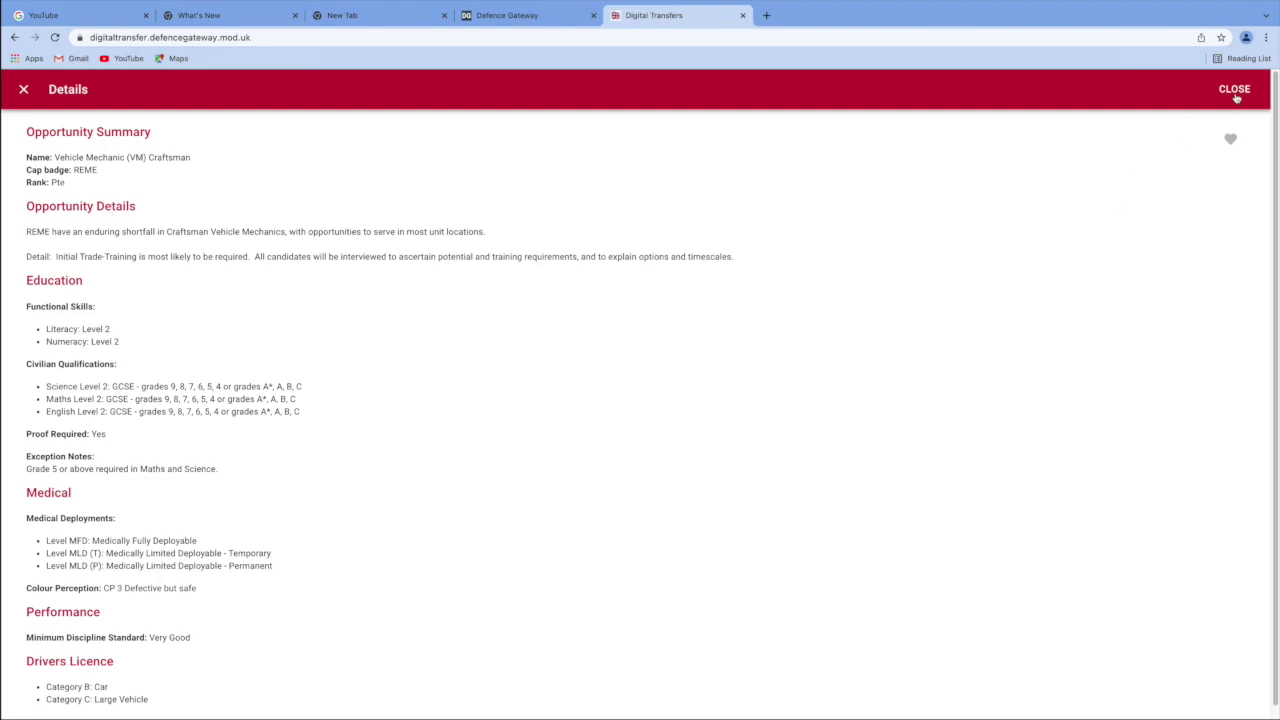
{"action": "left_click", "coordinate": [1234, 90]}
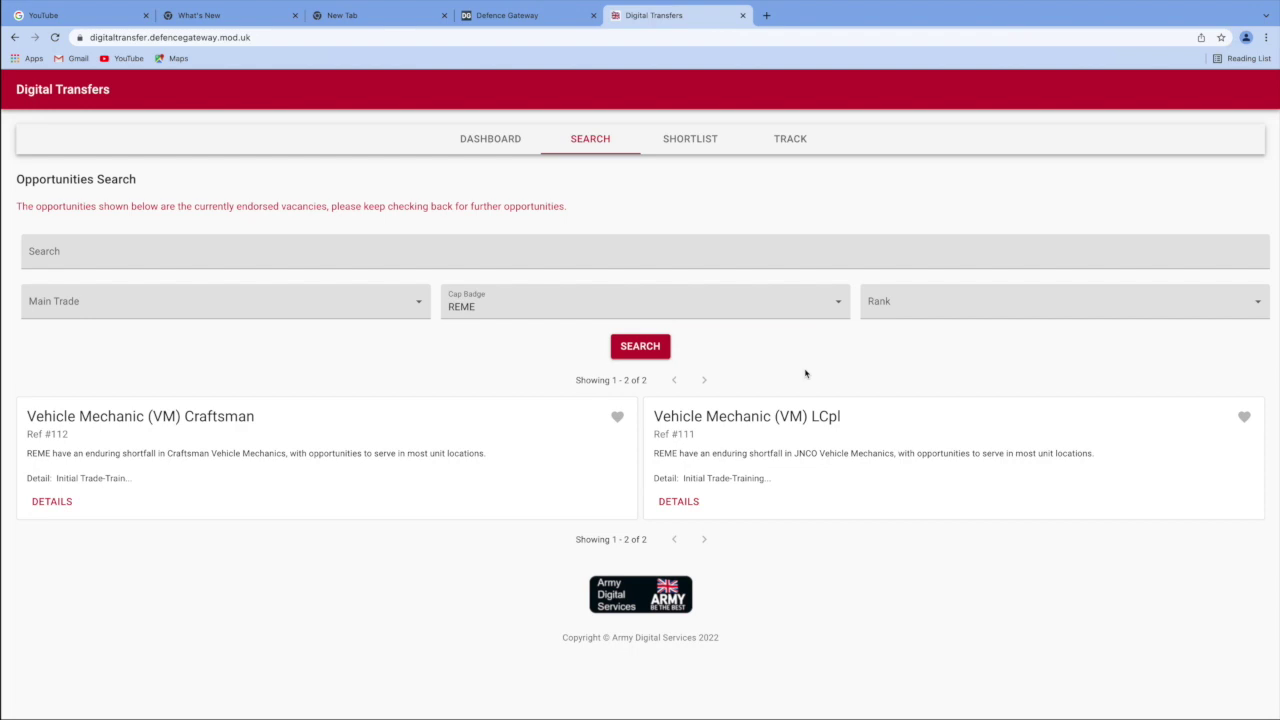
{"action": "left_click", "coordinate": [701, 148]}
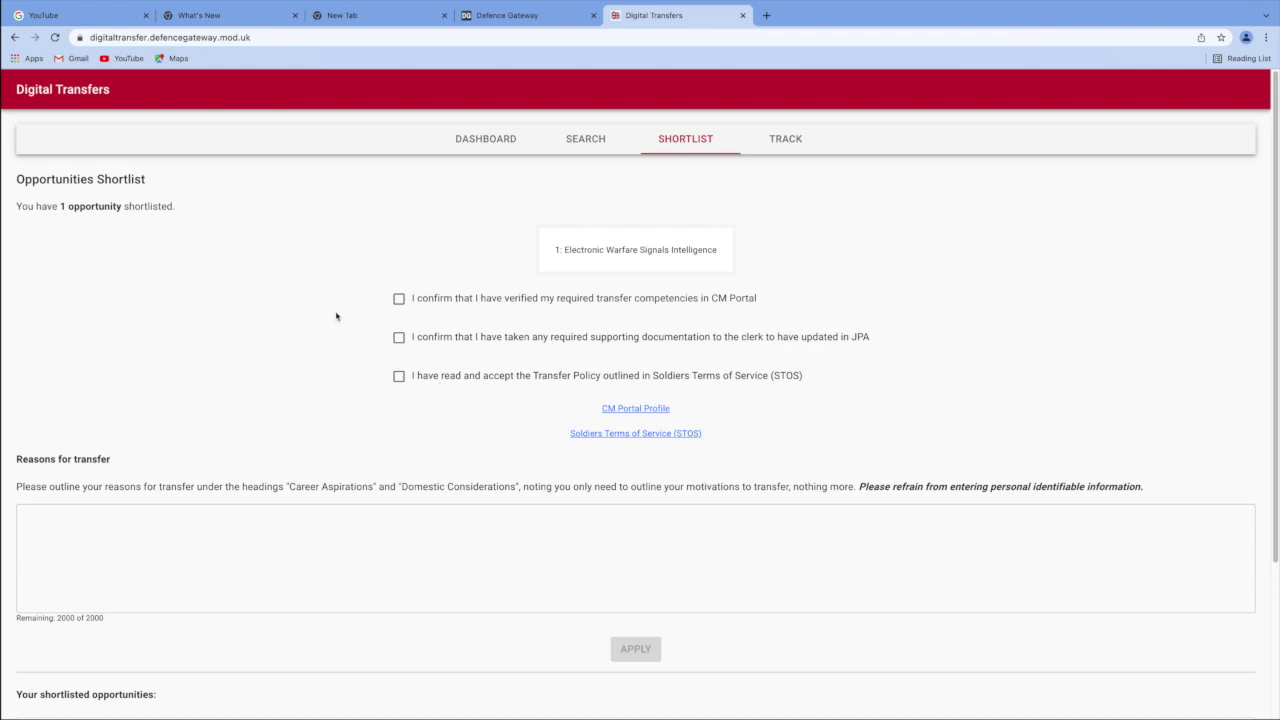
Step: Tick the CM Portal competencies, clerk documentation and STOS Transfer Policy confirmations
{"action": "left_click", "coordinate": [398, 302]}
{"action": "left_click", "coordinate": [399, 340]}
{"action": "left_click", "coordinate": [400, 377]}
Step: Enter placeholder text 'asdfasdfasdf' as the reasons for transfer, then select it
{"action": "left_click", "coordinate": [244, 534]}
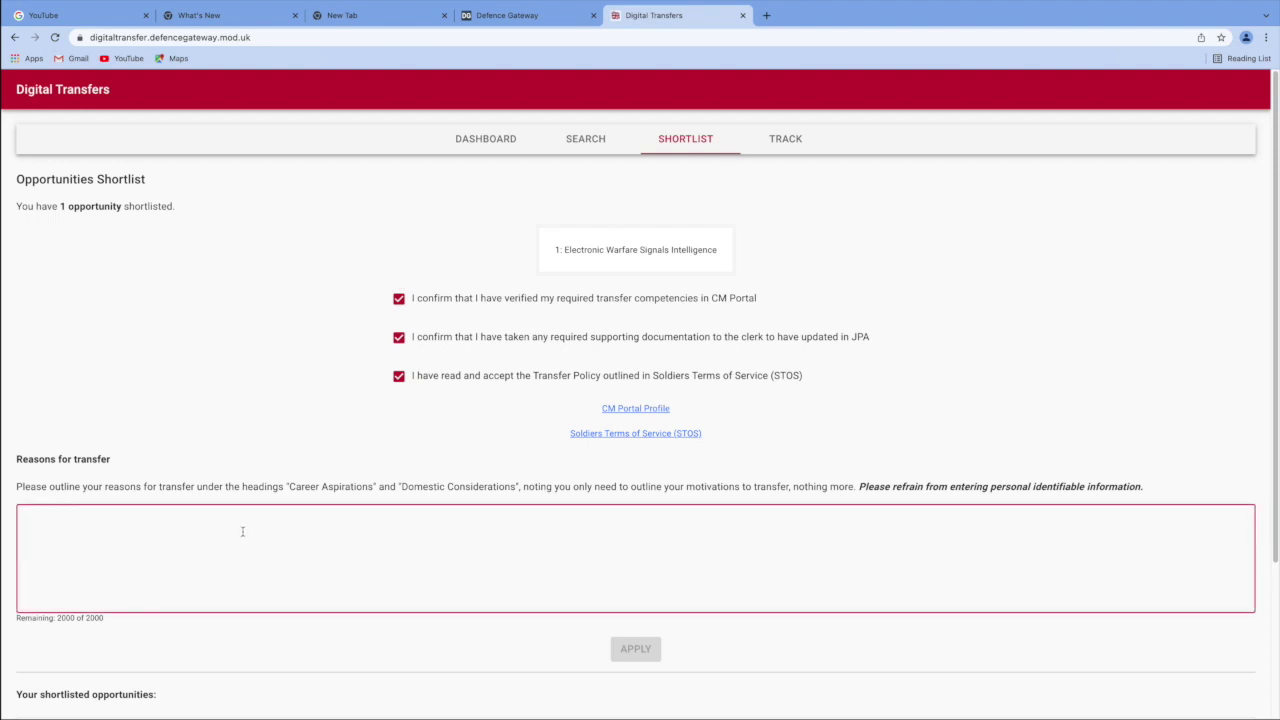
{"action": "type", "text": "asdfasdfasdf"}
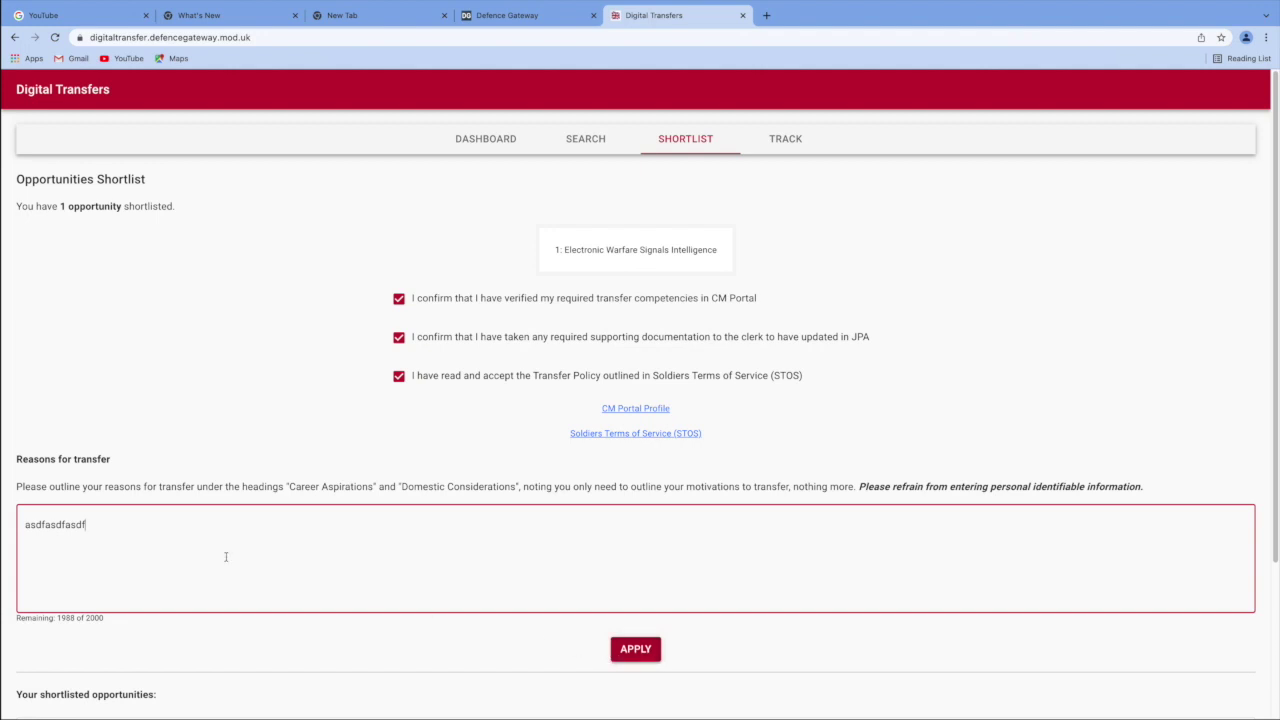
{"action": "double_click", "coordinate": [100, 527]}
Step: Delete the reasons text and untick all three confirmations, then go to Search and the transfer tracker
{"action": "key", "text": "BackSpace"}
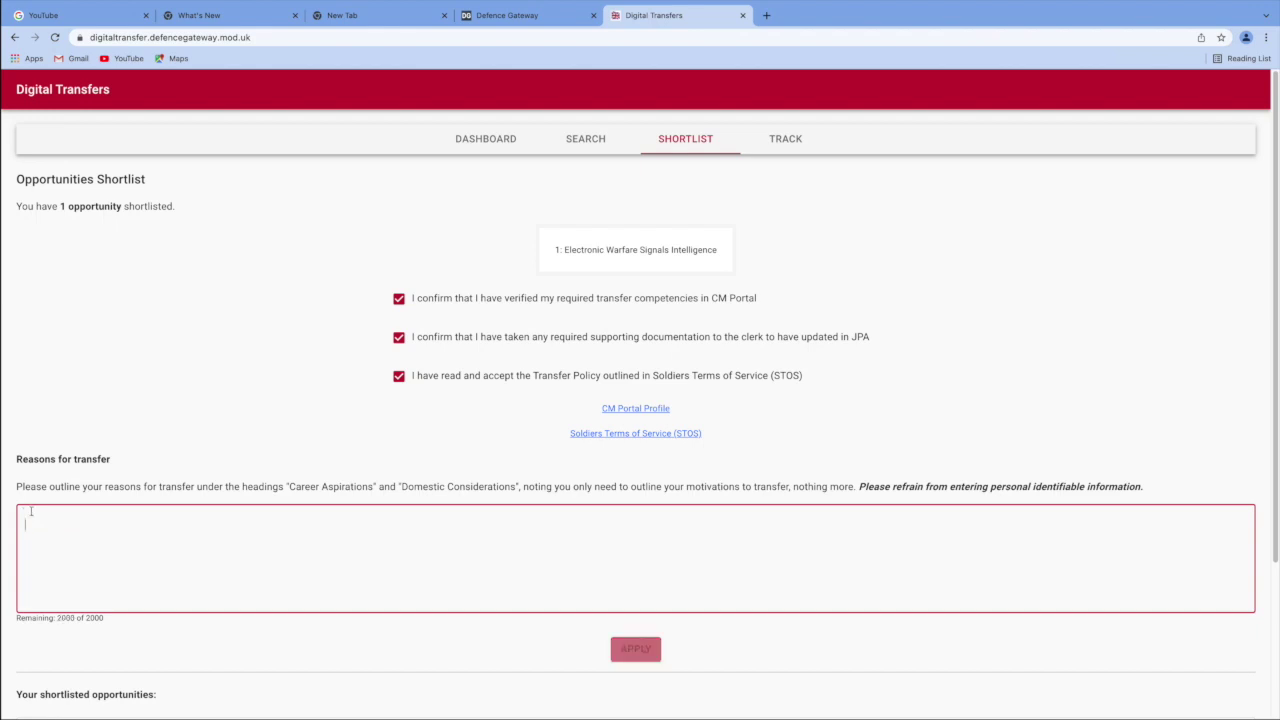
{"action": "left_click", "coordinate": [398, 376]}
{"action": "left_click", "coordinate": [398, 338]}
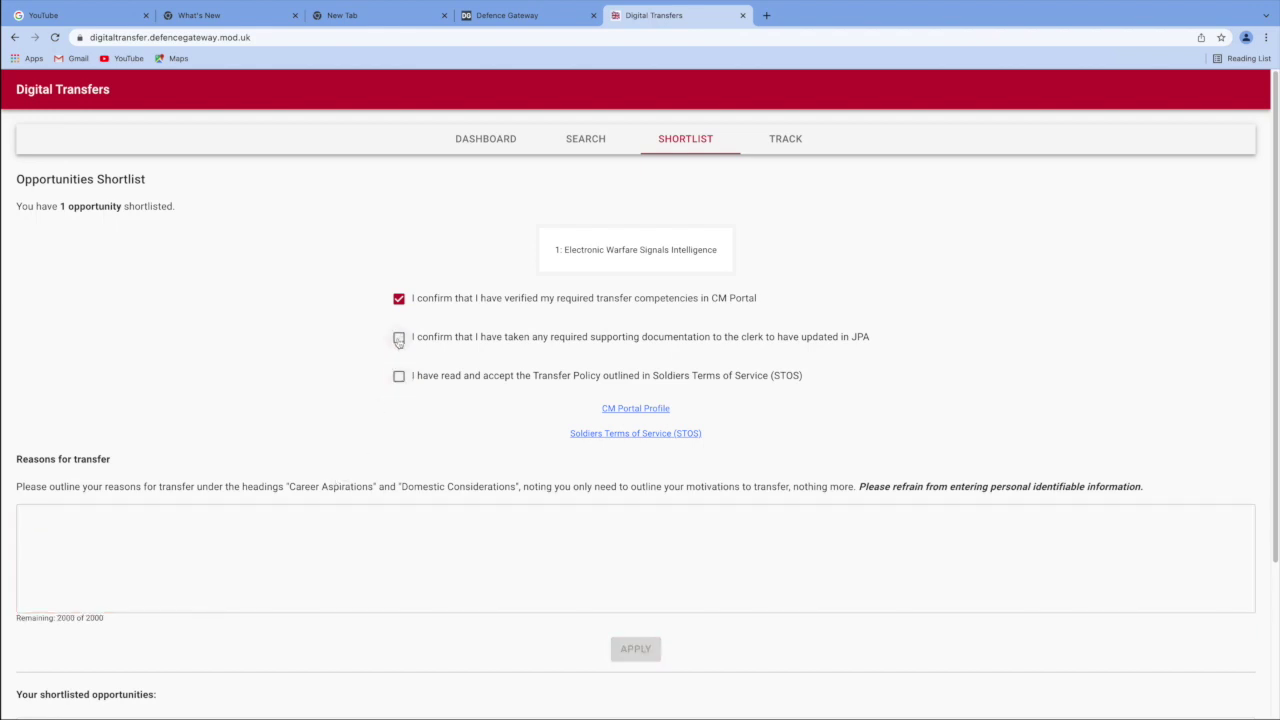
{"action": "left_click", "coordinate": [398, 300]}
{"action": "left_click", "coordinate": [597, 140]}
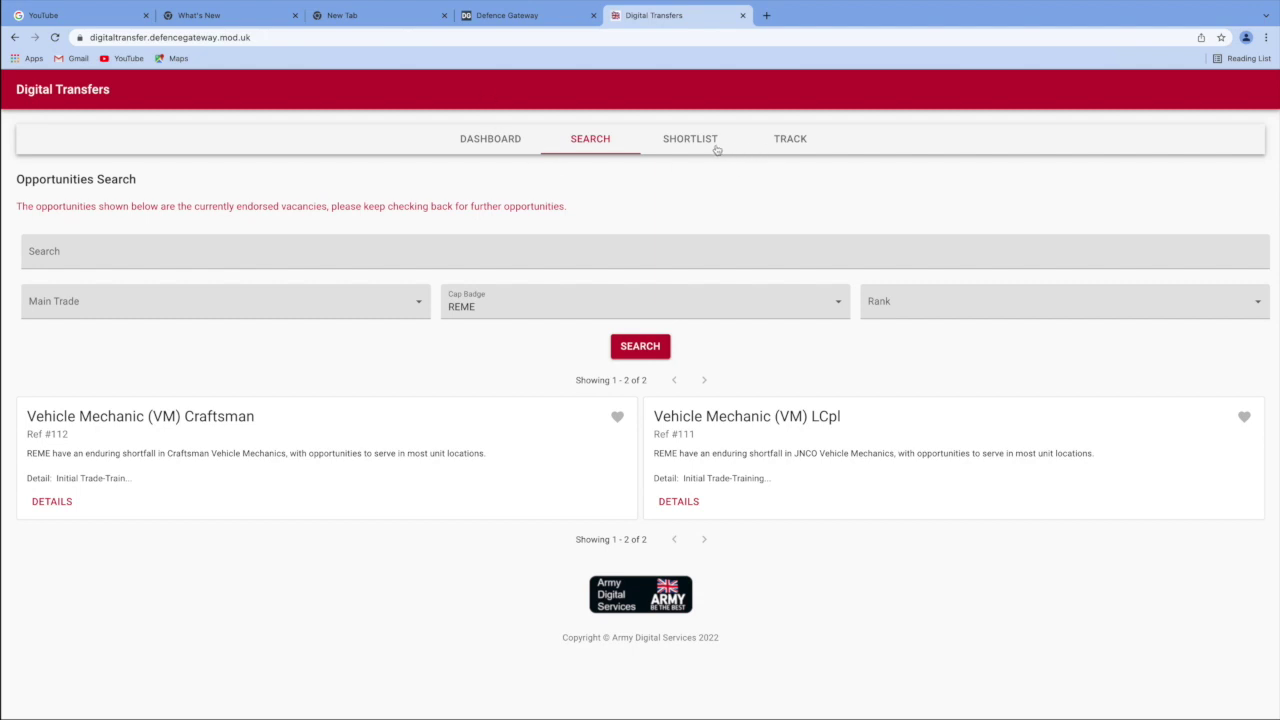
{"action": "left_click", "coordinate": [787, 145]}
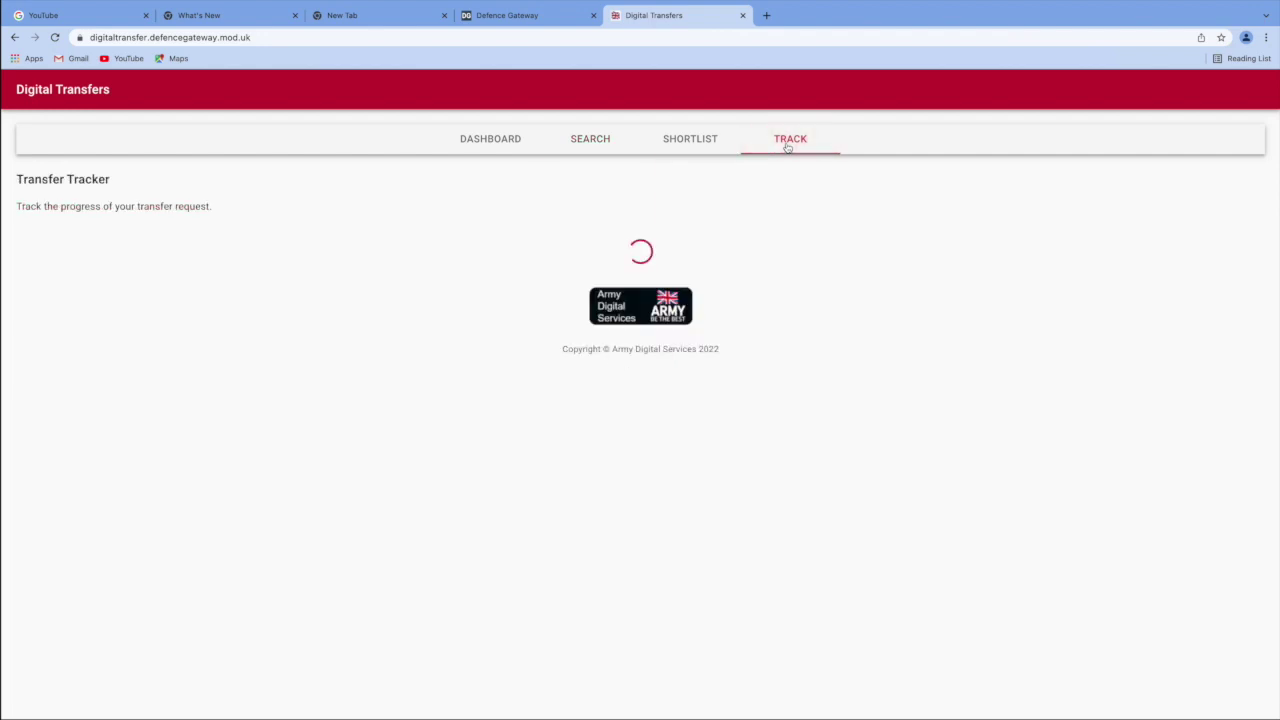